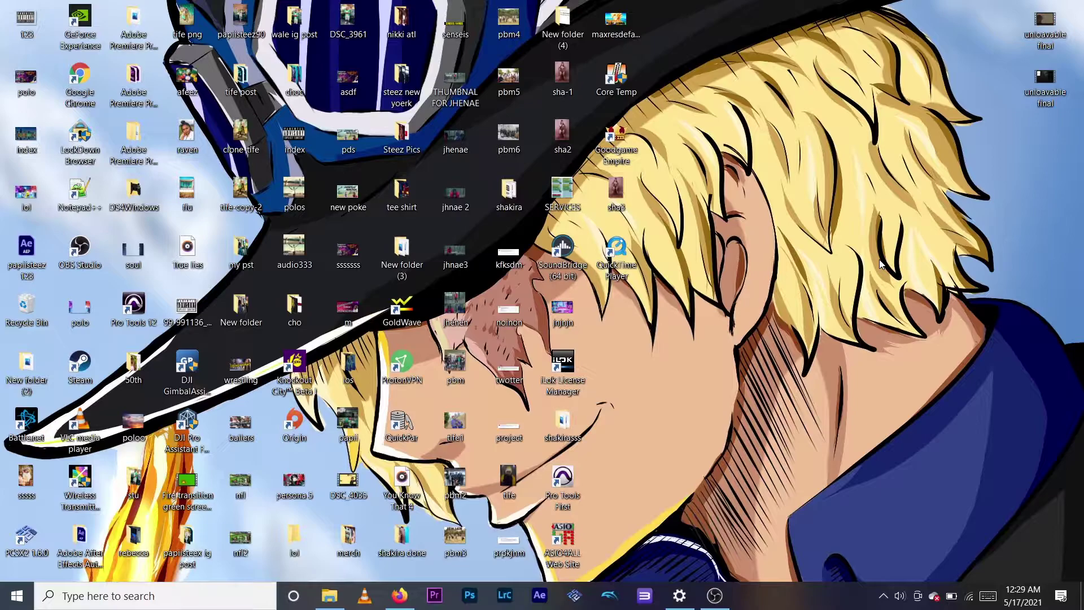
Bring Firefox back to the front, showing the 7-Zip download page.
key(alt+Tab)
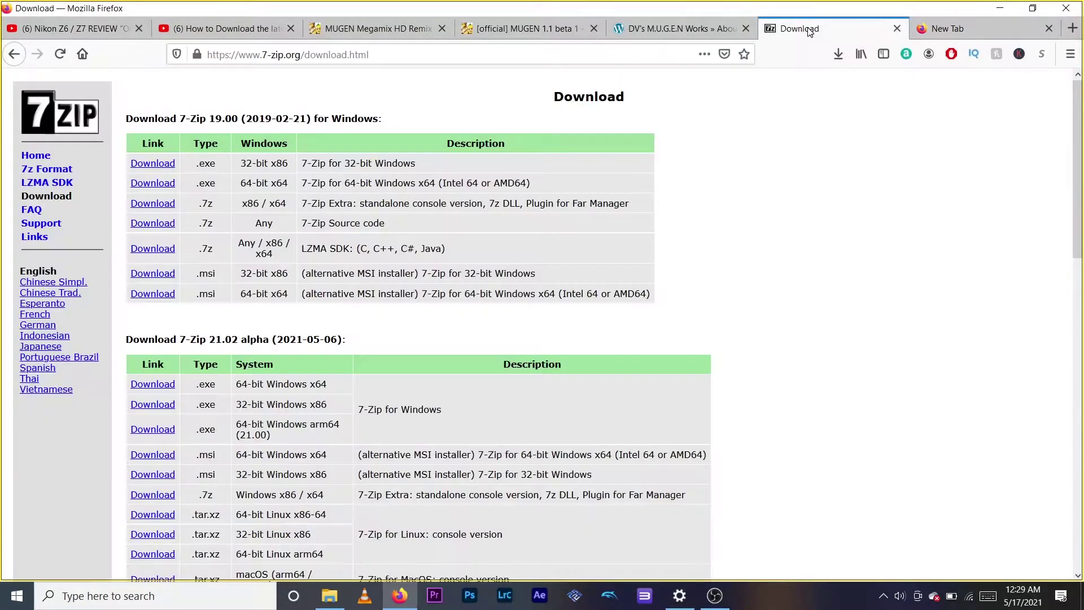
Download the 64-bit 7-Zip 19.00 installer and dismiss its save prompt.
click(807, 27)
click(156, 185)
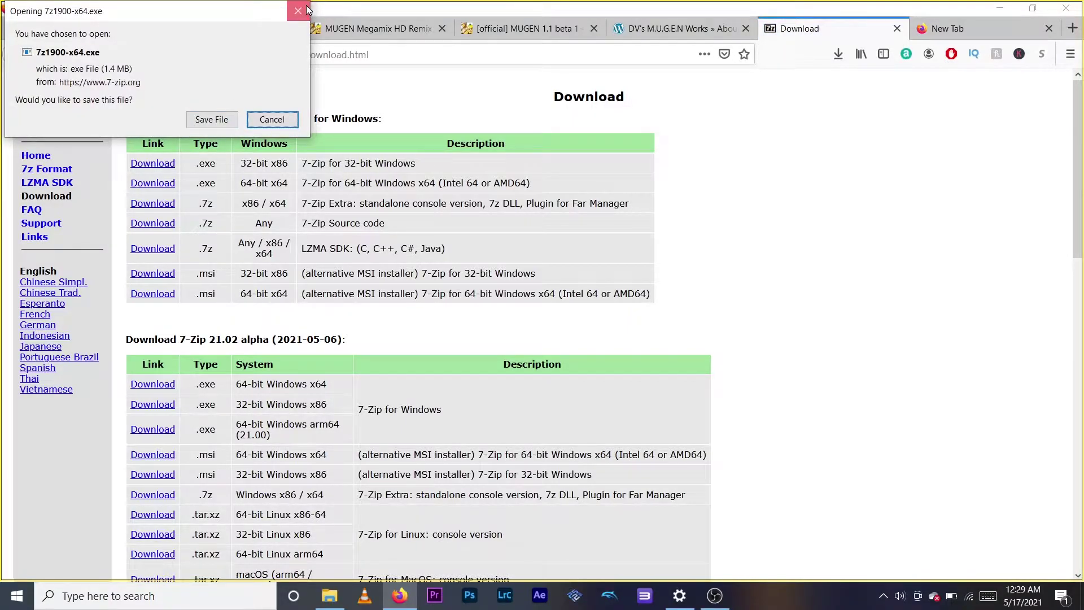
click(212, 120)
Search for WinRAR and save the WinRAR 6.01 English 64-bit installer from win-rar.com.
click(935, 29)
text(win)
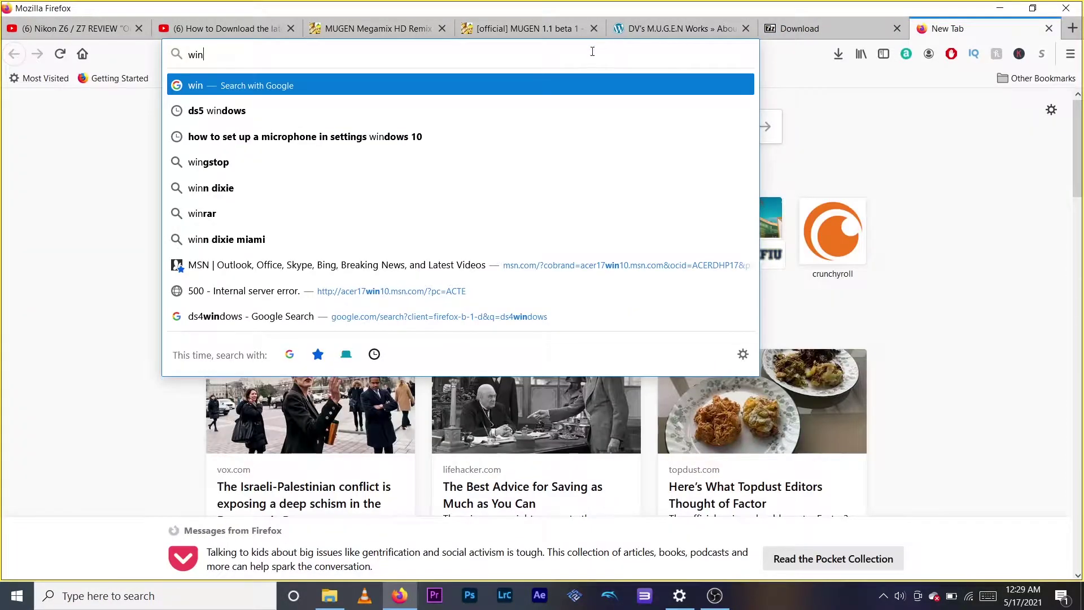
key(BackSpace)
key(BackSpace)
key(BackSpace)
text(w)
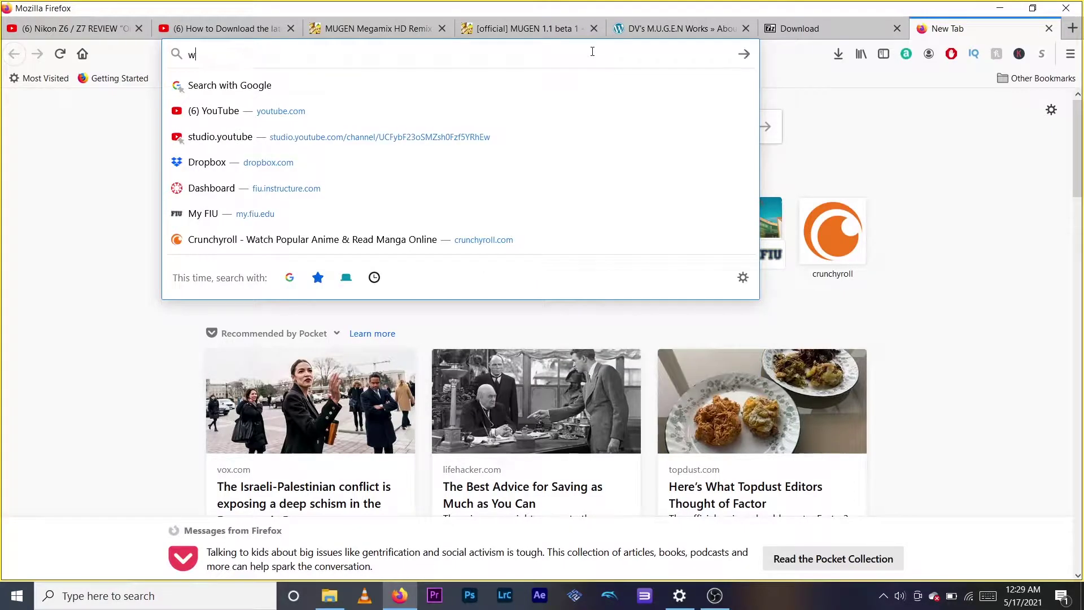
text(in)
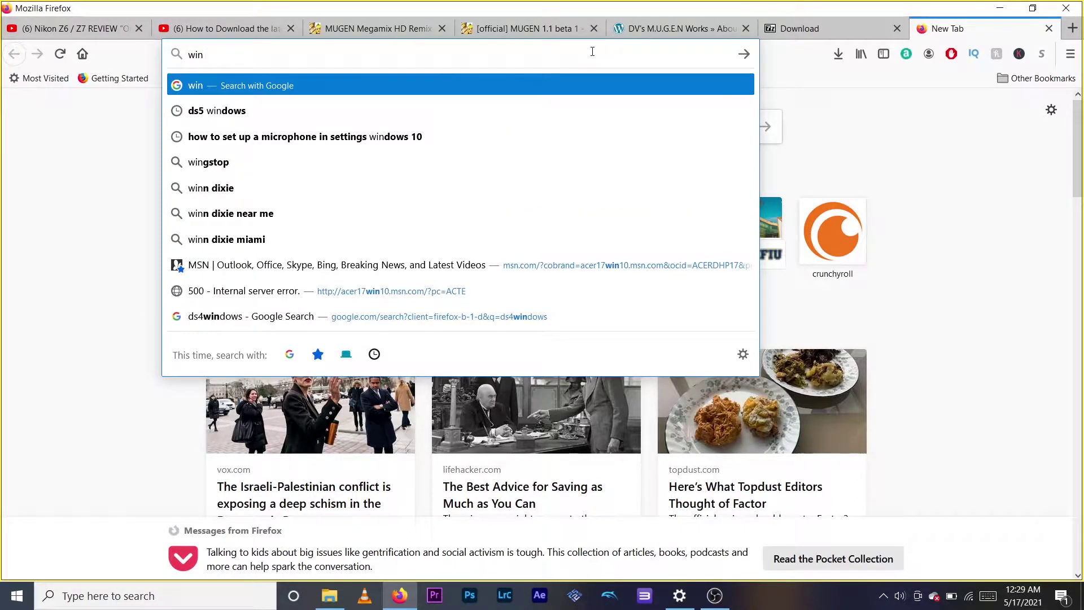
text( rar)
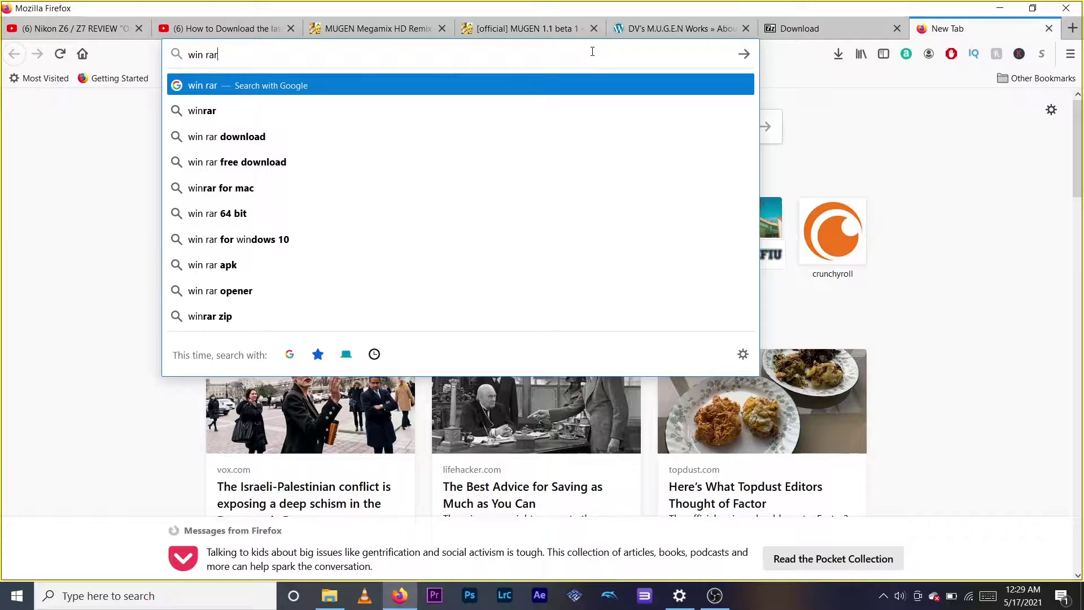
click(243, 137)
click(226, 331)
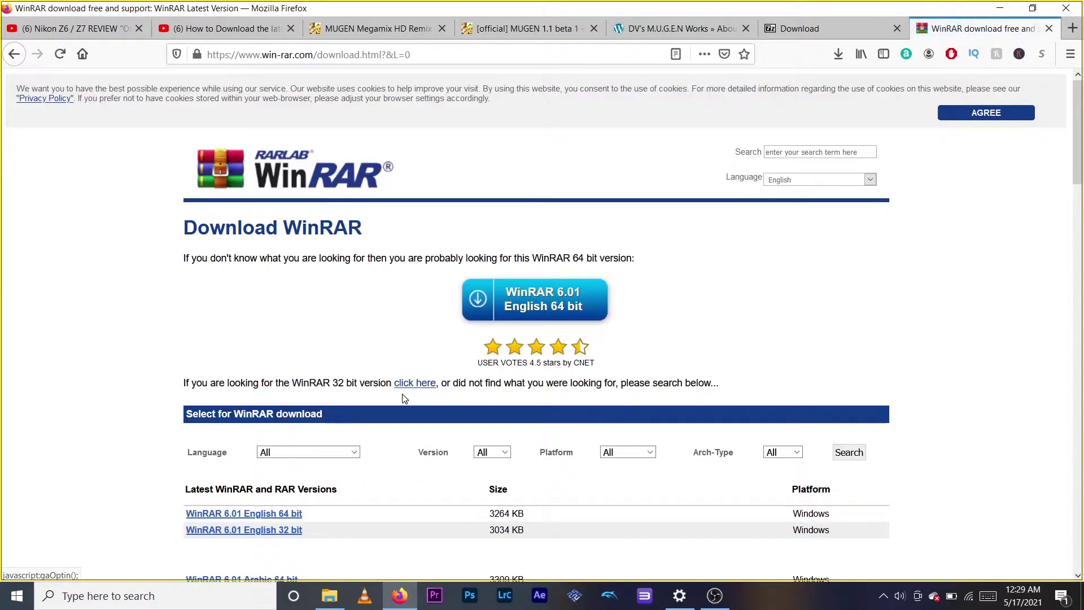
scroll(403, 398, down, 5)
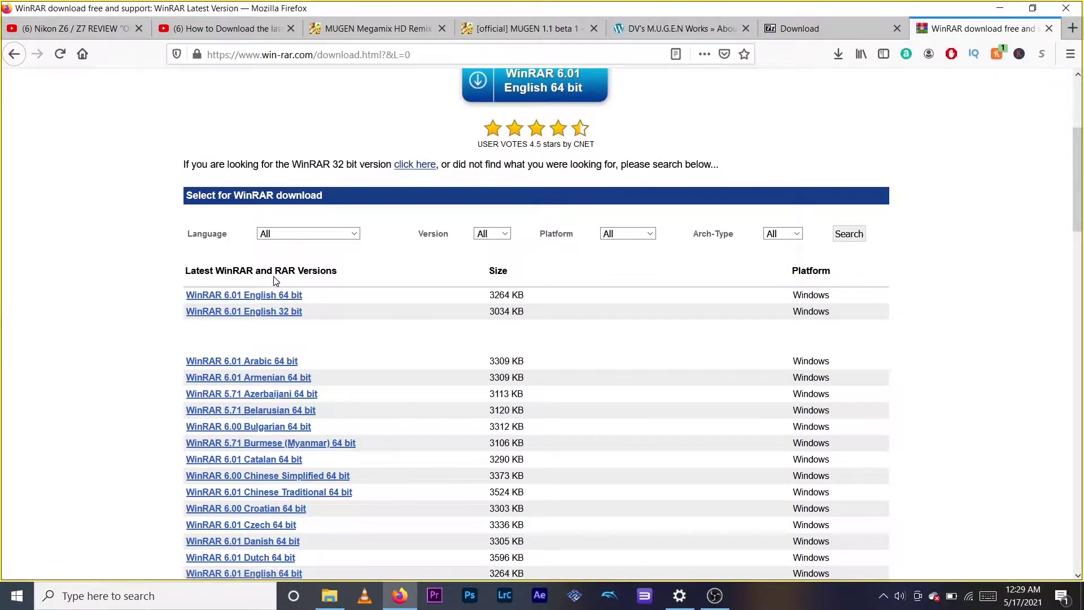
click(278, 294)
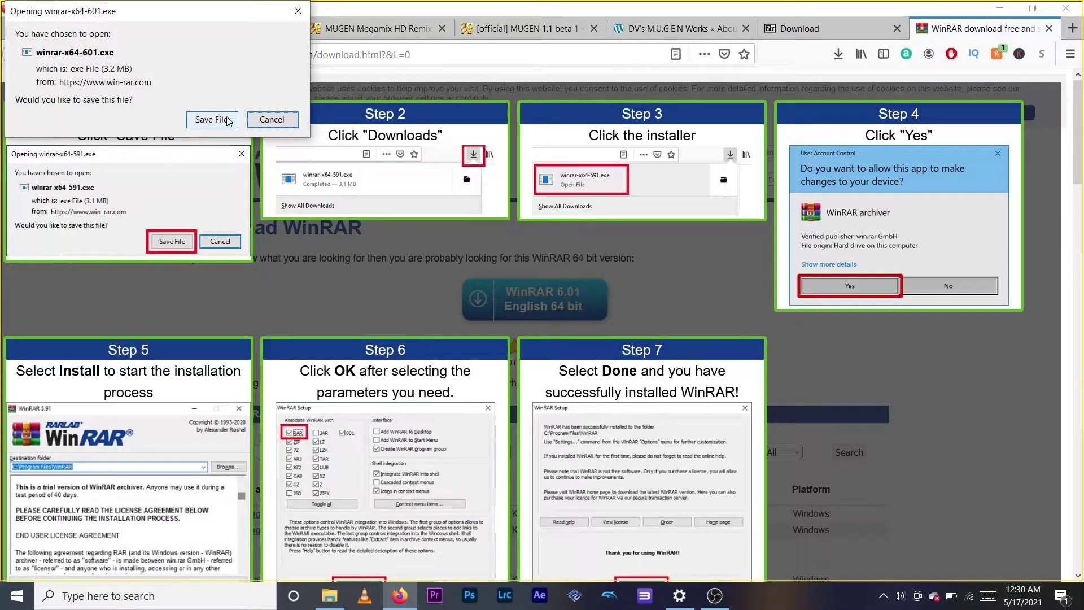
click(227, 122)
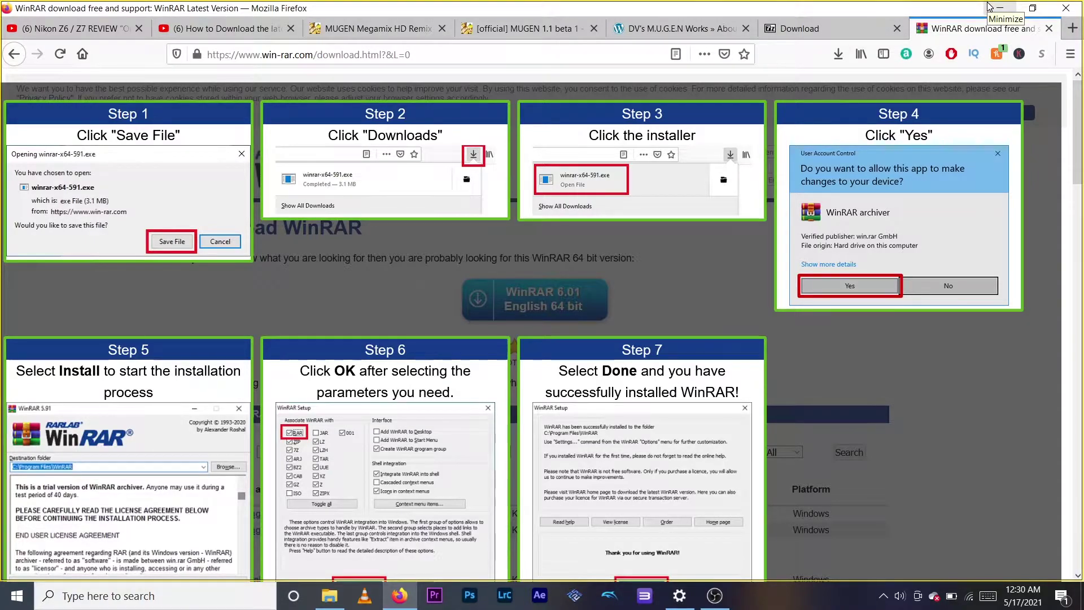
click(1073, 28)
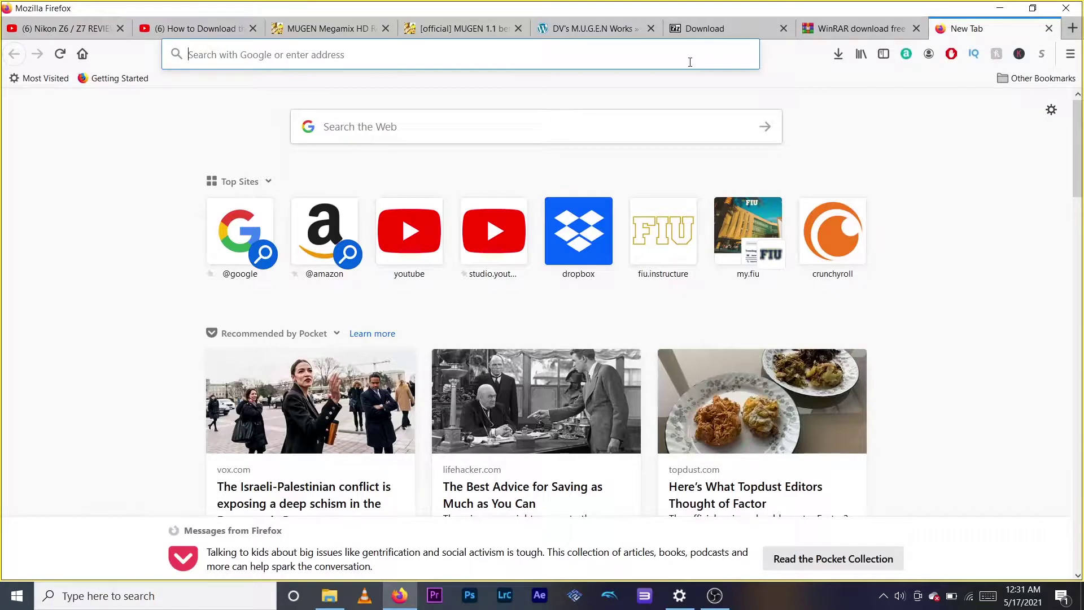
text(dvm)
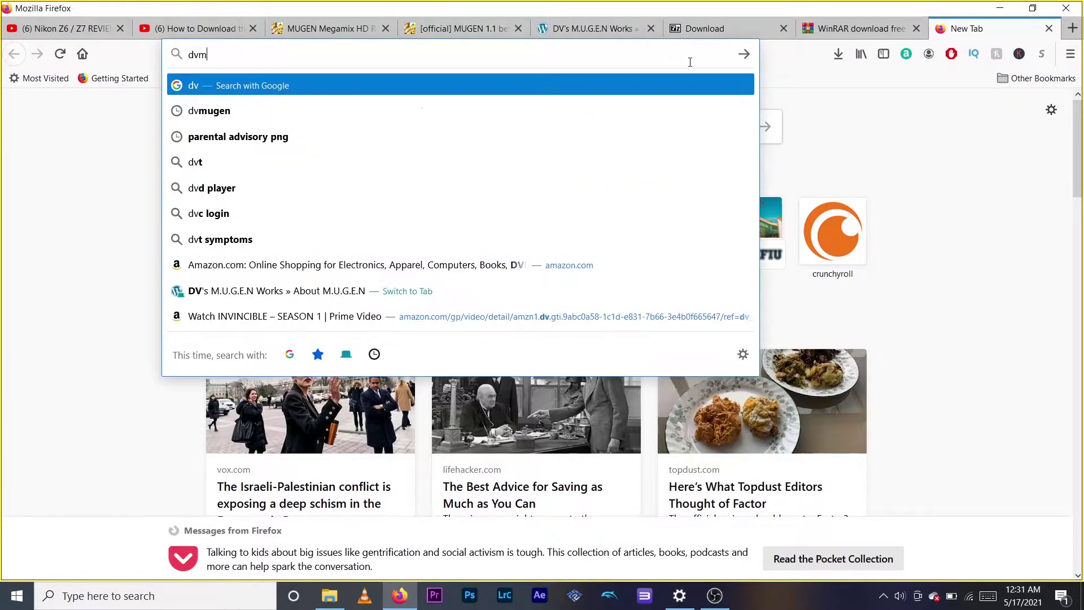
text(ugen)
Search Google for 'dvmugen' and open the DV's MUGEN Works site.
key(Return)
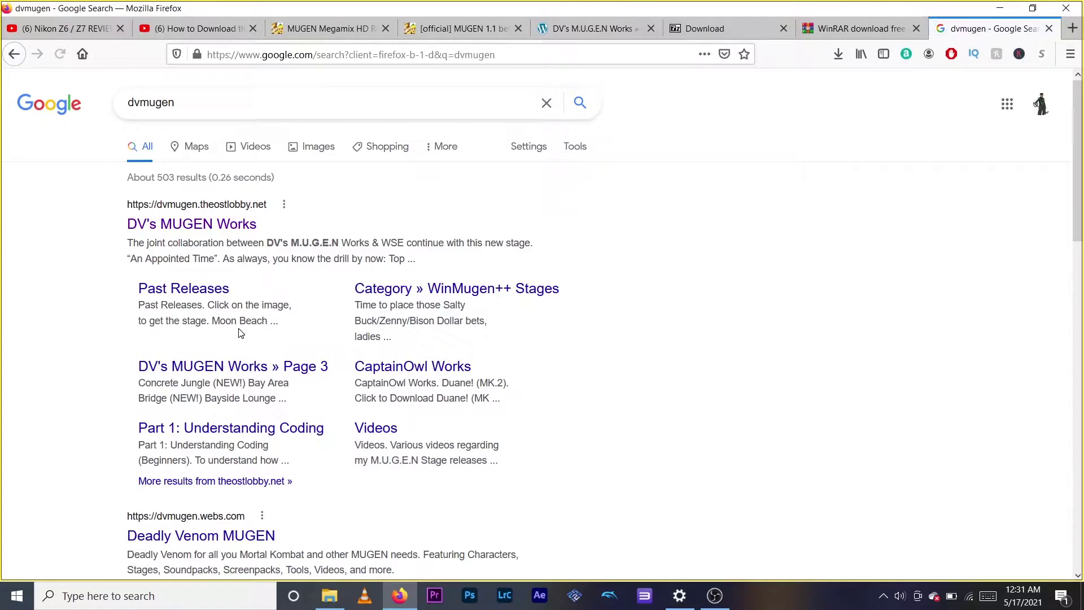
click(218, 223)
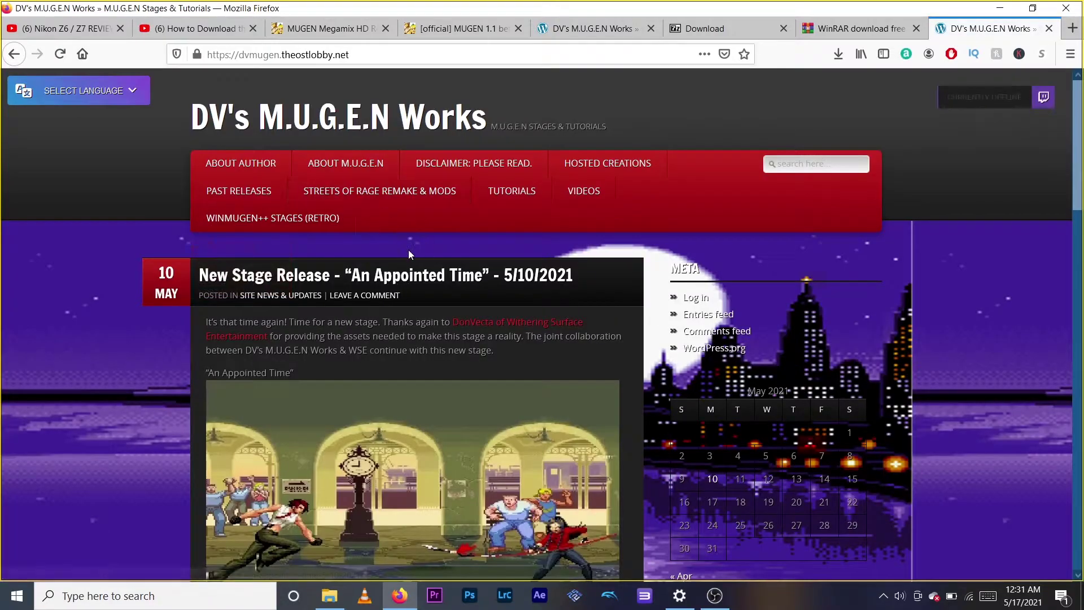
Download mugen-1.1b1.zip from the About M.U.G.E.N page of DV's MUGEN Works.
click(350, 168)
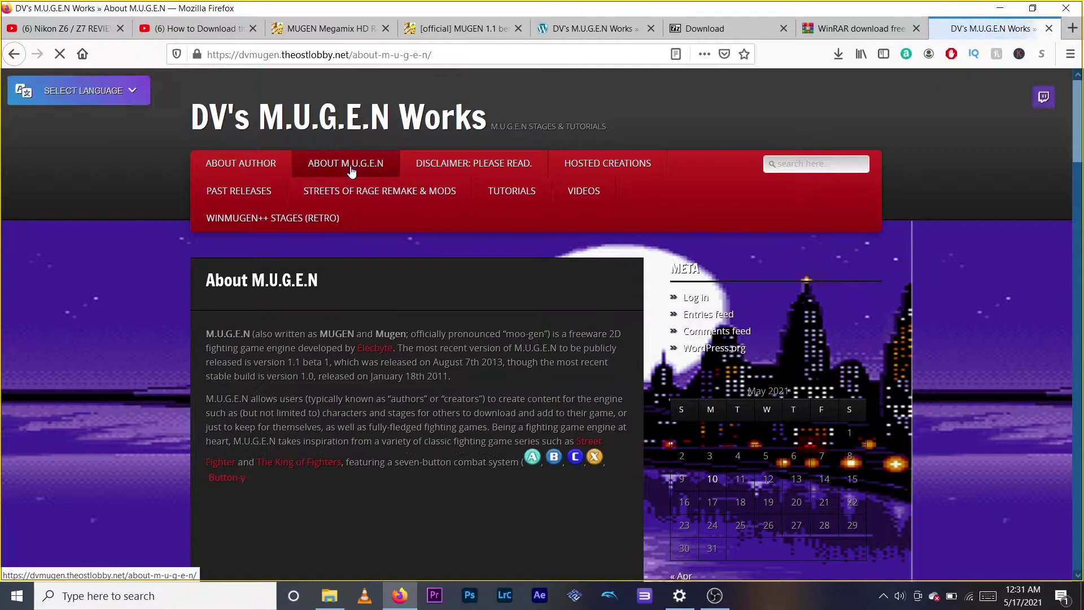
scroll(382, 372, down, 10)
scroll(377, 351, down, 5)
scroll(377, 351, down, 4)
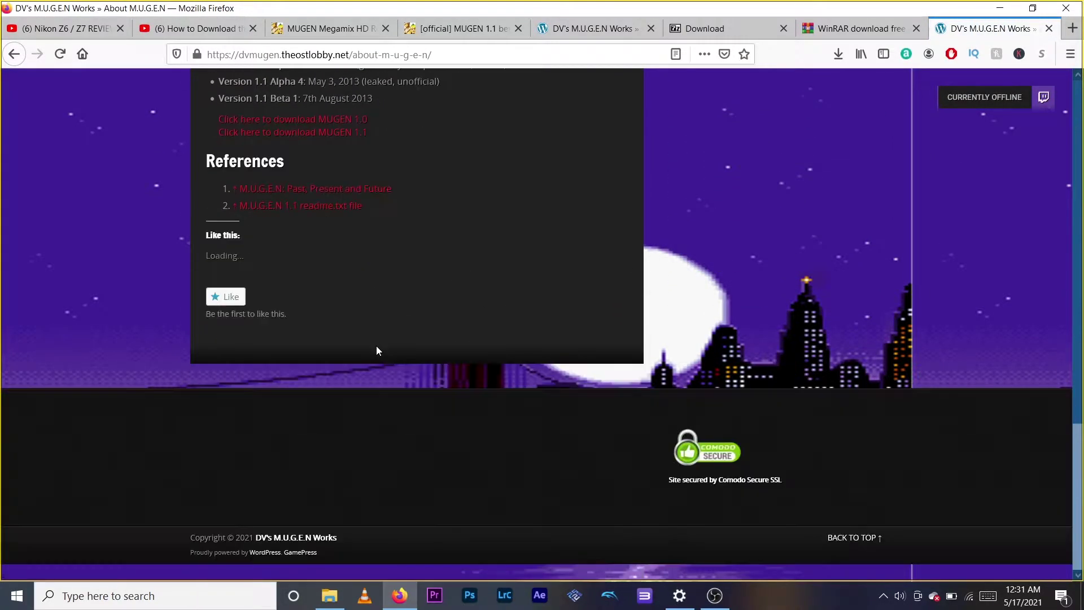
scroll(513, 210, up, 3)
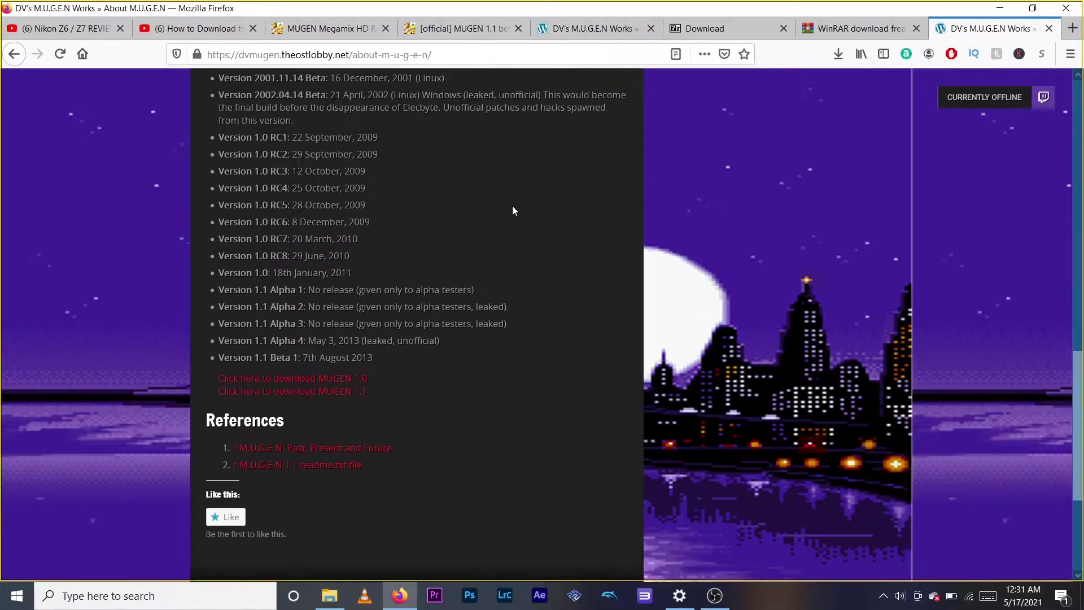
scroll(513, 210, down, 1)
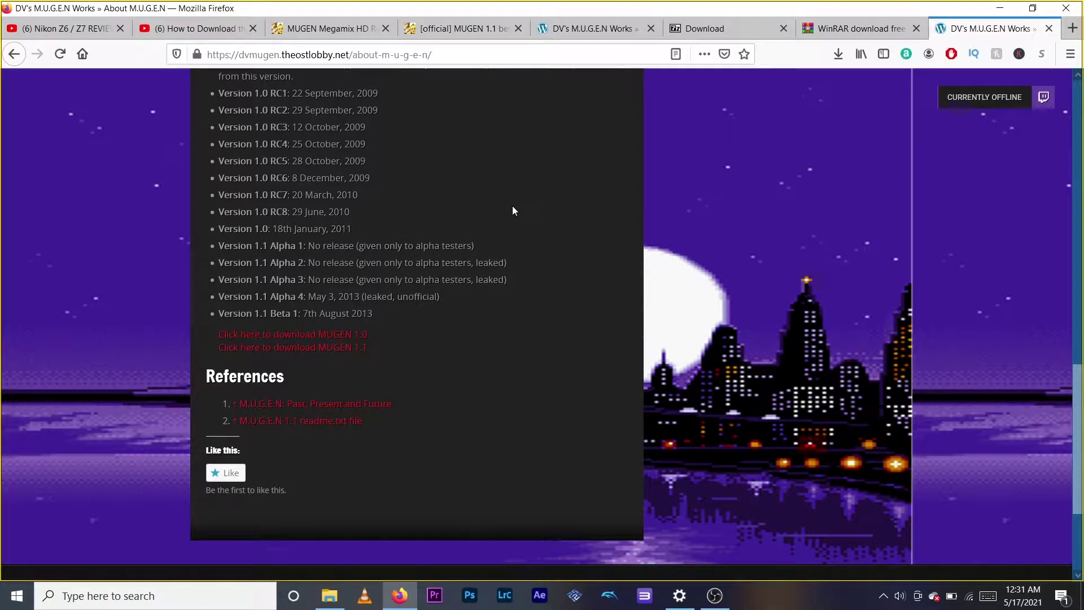
click(338, 352)
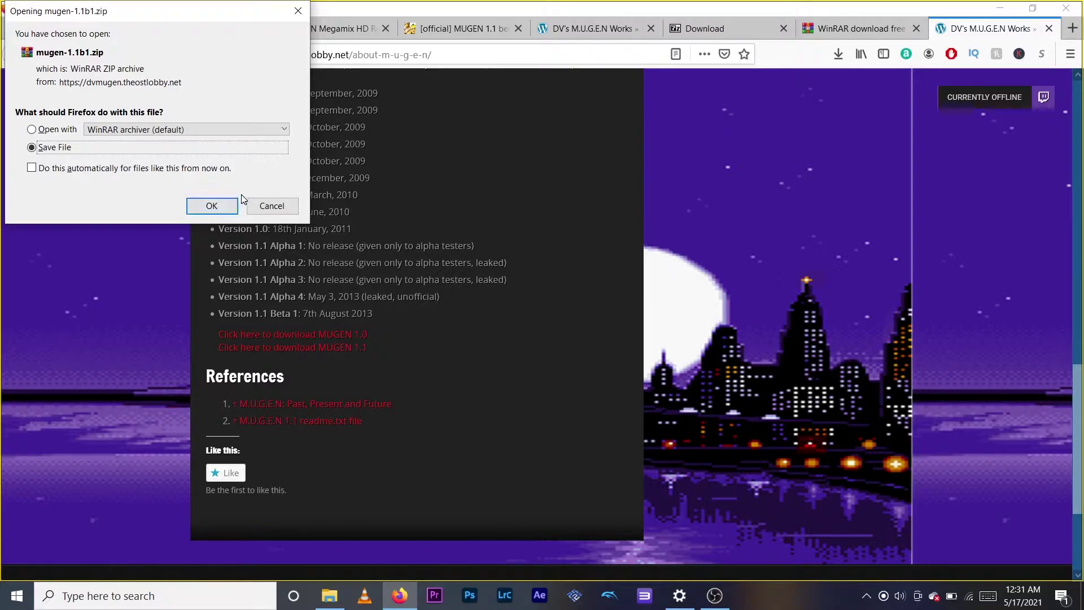
click(260, 205)
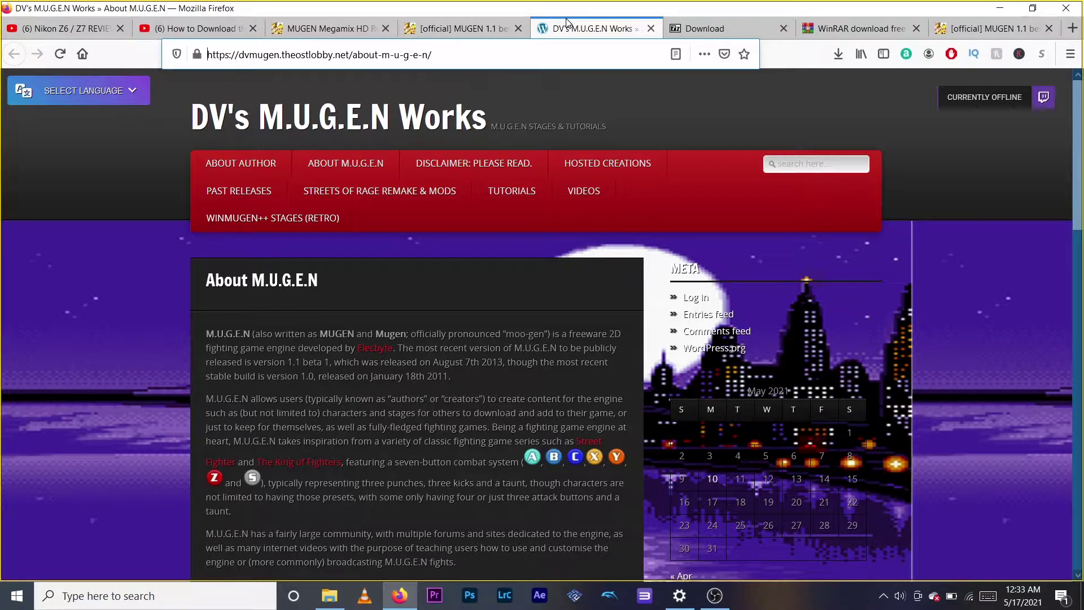
Save the Megamix HD Remix screenpack zip and extract it to MUGEN_Megamix_HD_Remix(1)\.
click(357, 29)
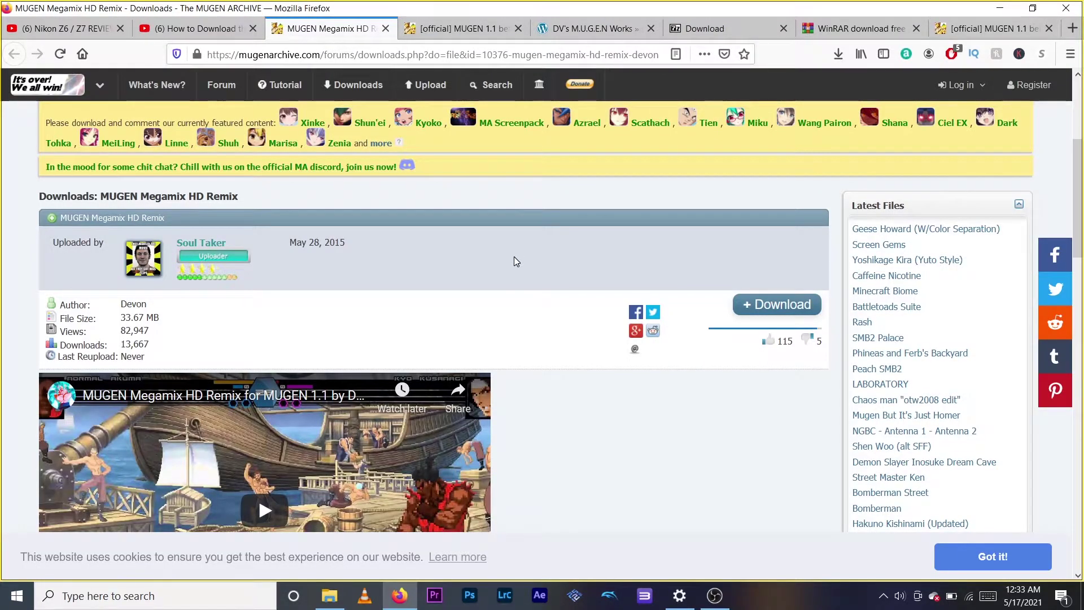
scroll(514, 261, down, 3)
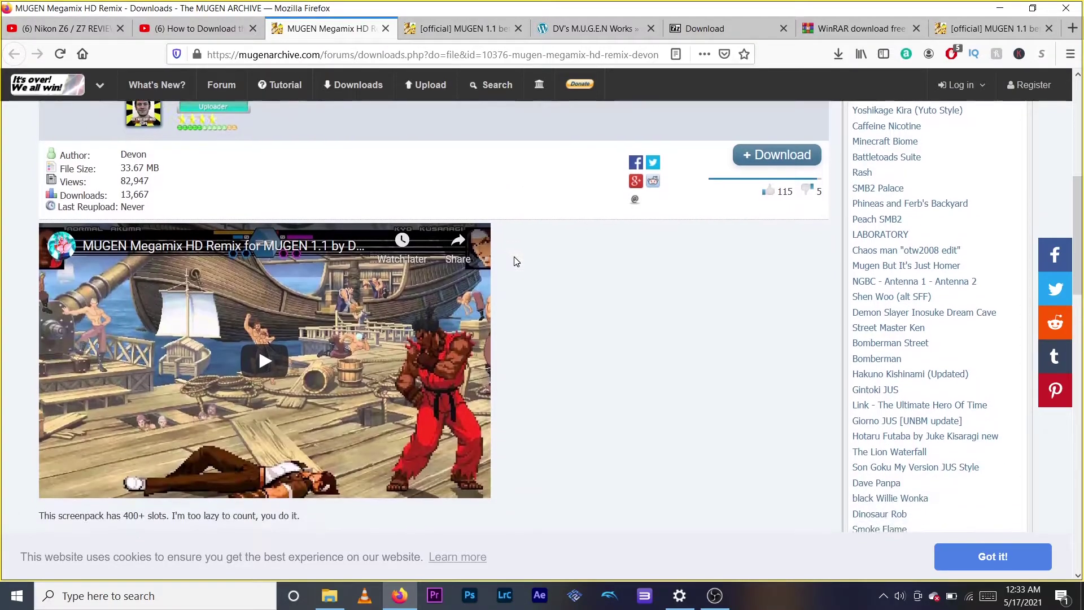
scroll(514, 261, up, 1)
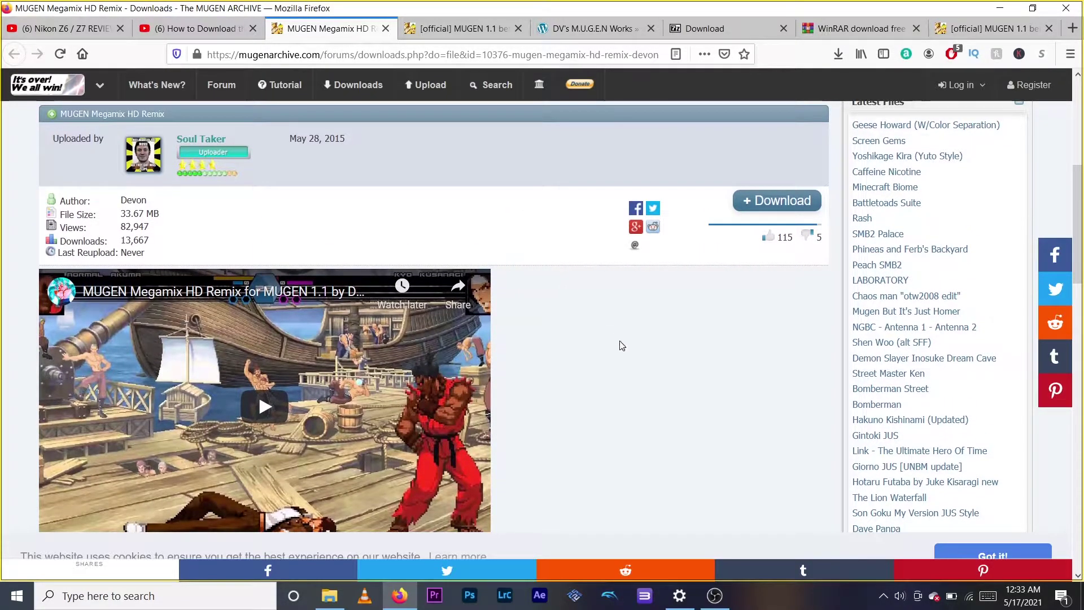
click(779, 201)
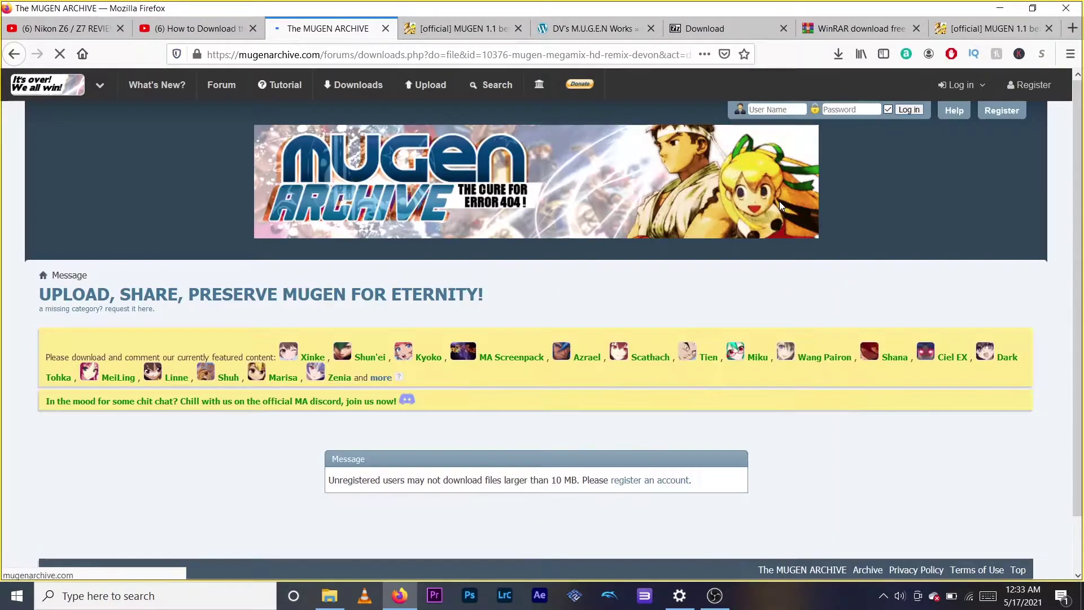
scroll(658, 441, down, 1)
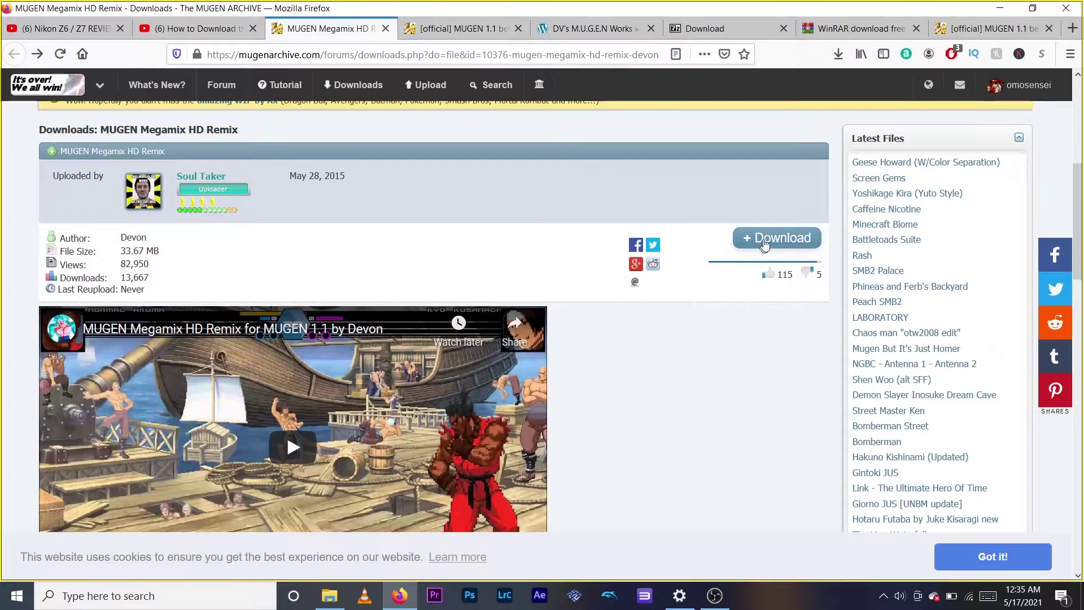
click(768, 240)
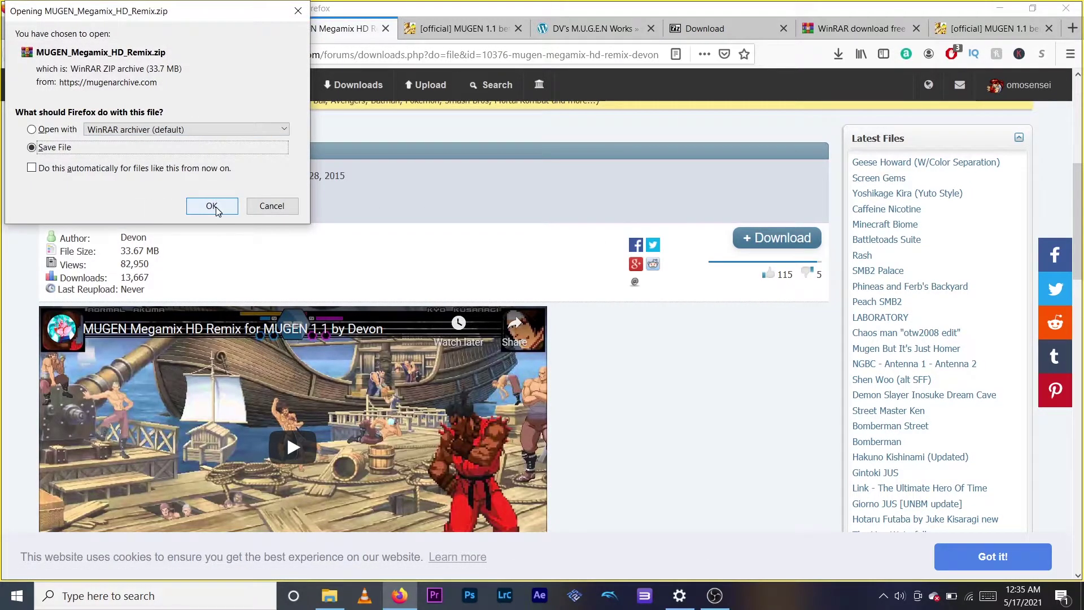
click(212, 208)
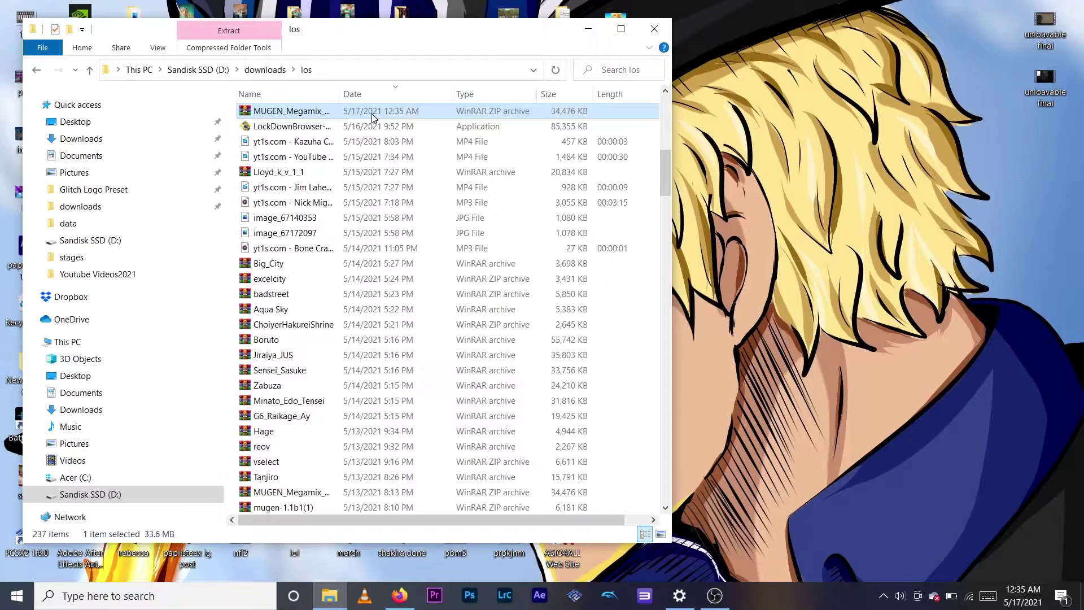
right_click(373, 117)
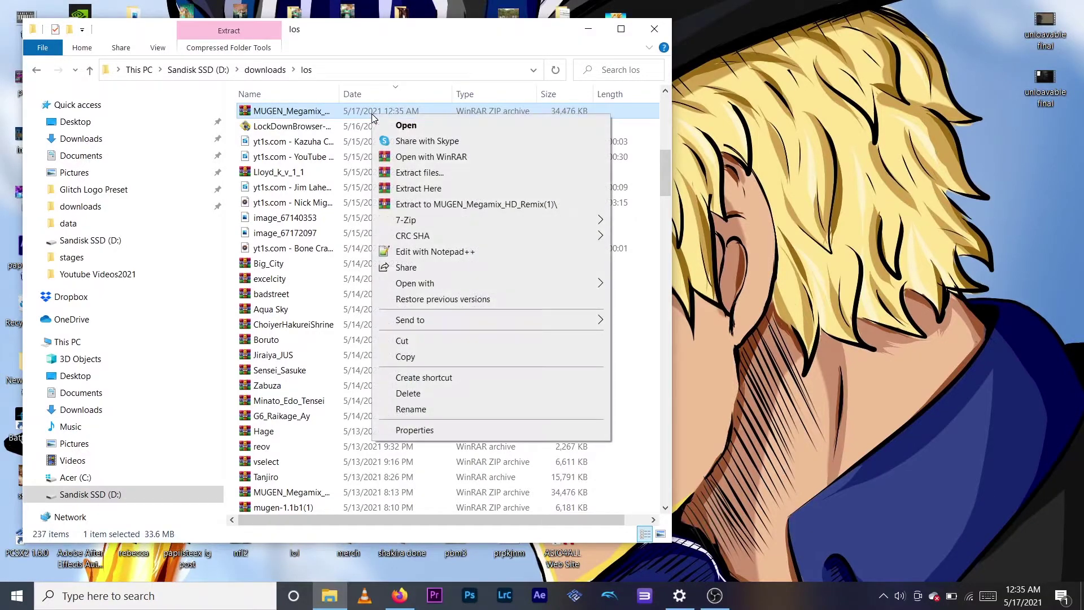
click(535, 205)
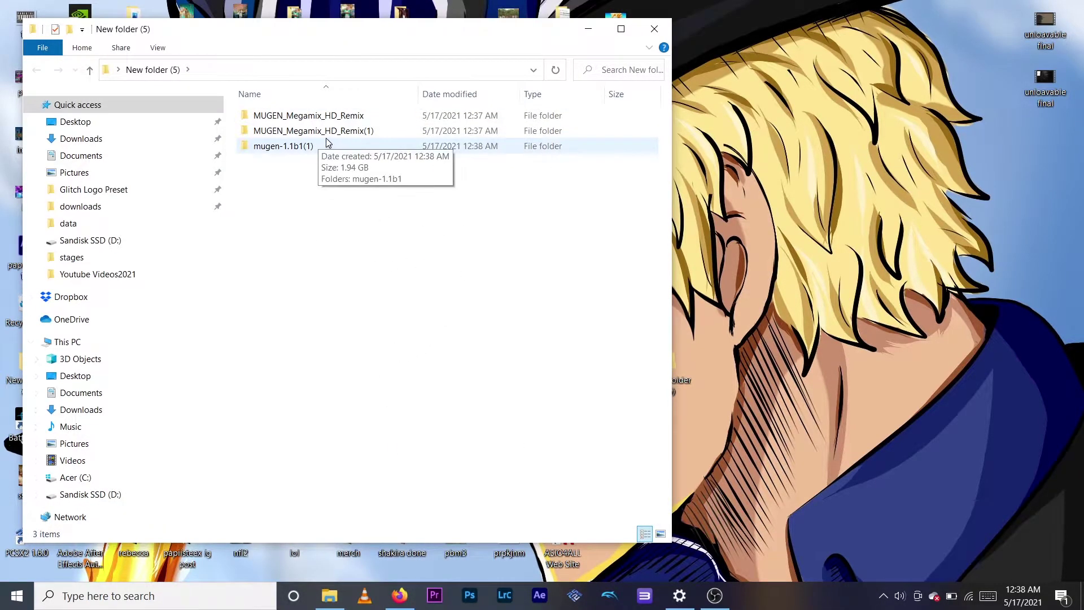
Copy the MMMHD folder from the Megamix HD Remix screenpack's data folder.
double_click(343, 137)
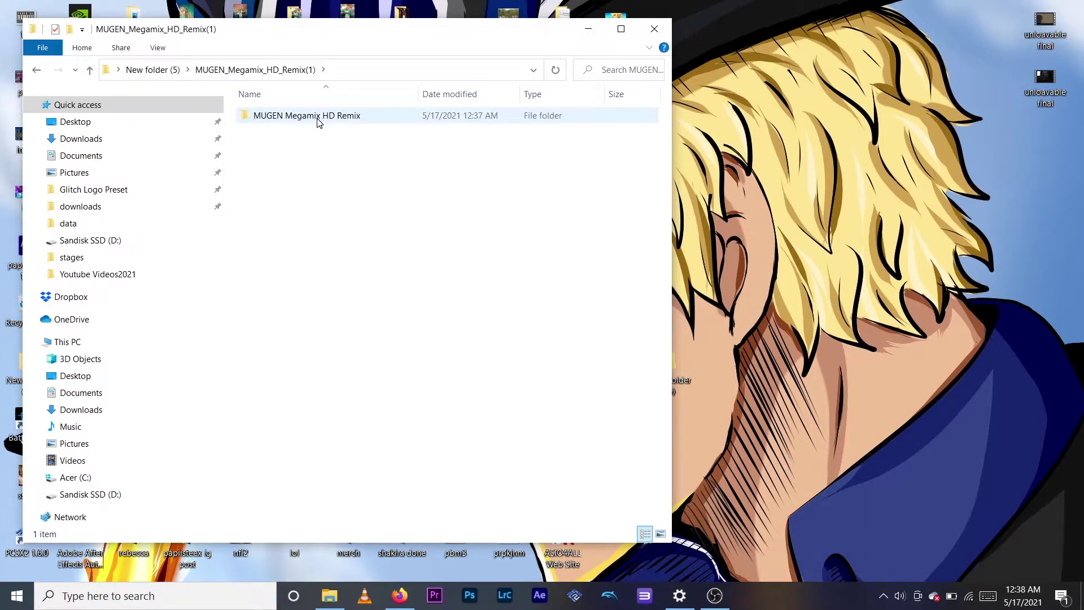
mouse_move(307, 115)
double_click(318, 121)
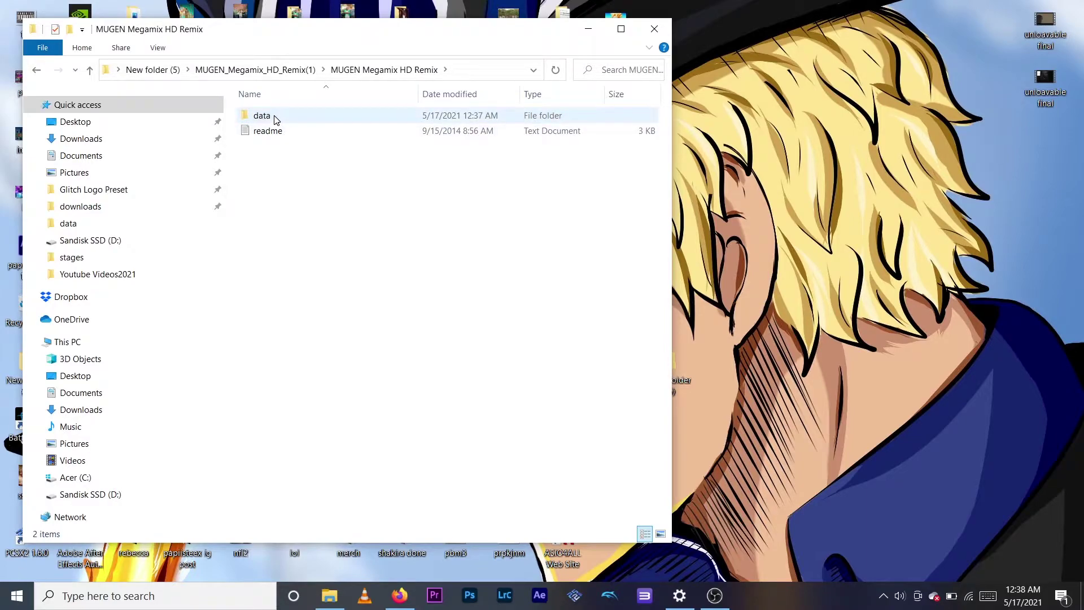
double_click(273, 119)
right_click(296, 122)
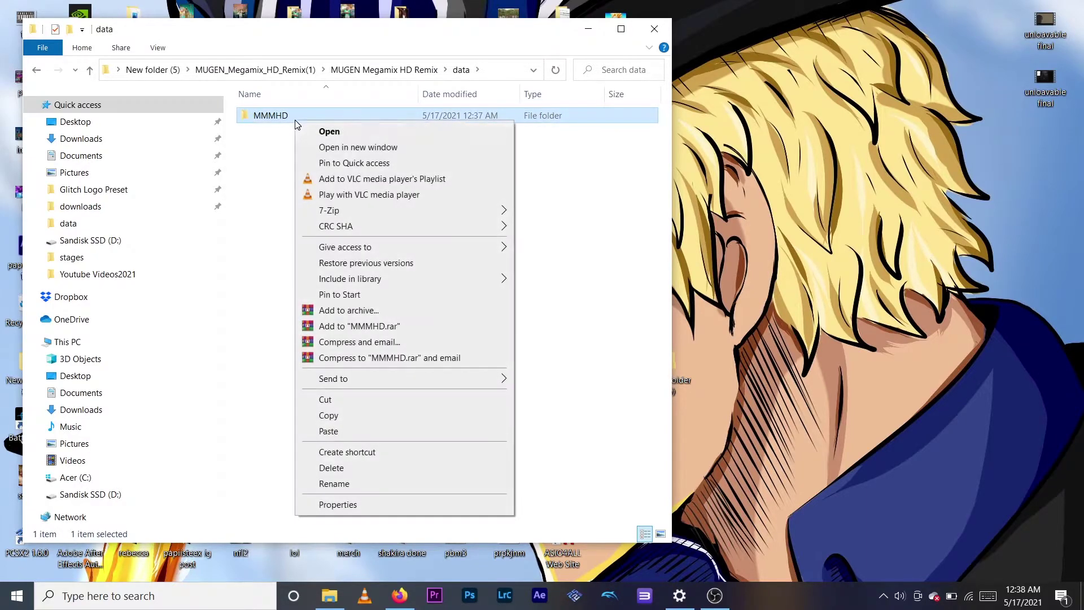
click(361, 403)
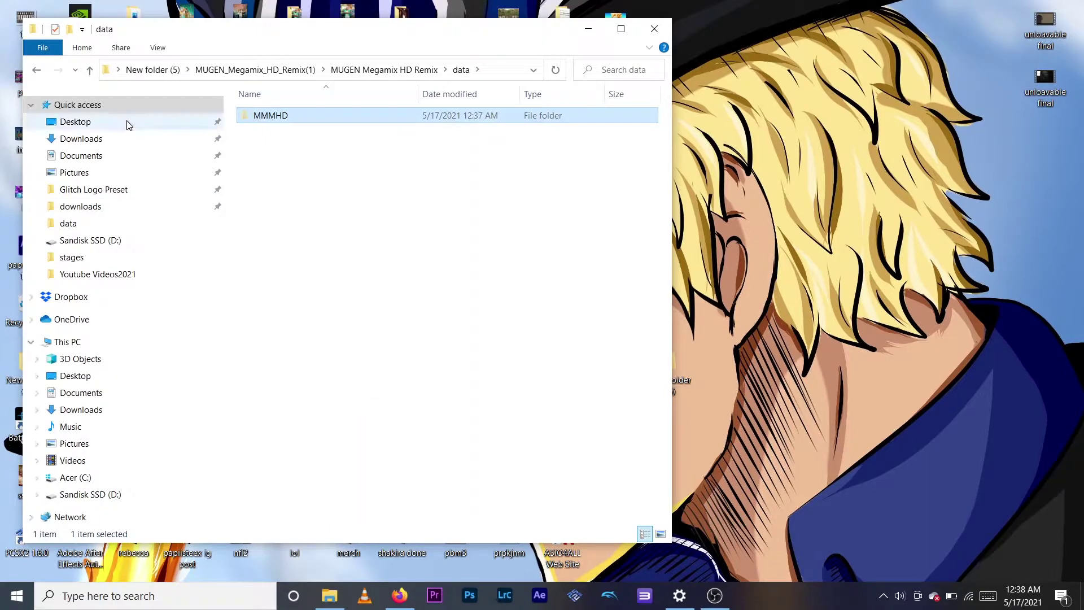
Go up to New folder (5) and open mugen-1.1b1(1) > mugen-1.1b1 > data.
click(90, 71)
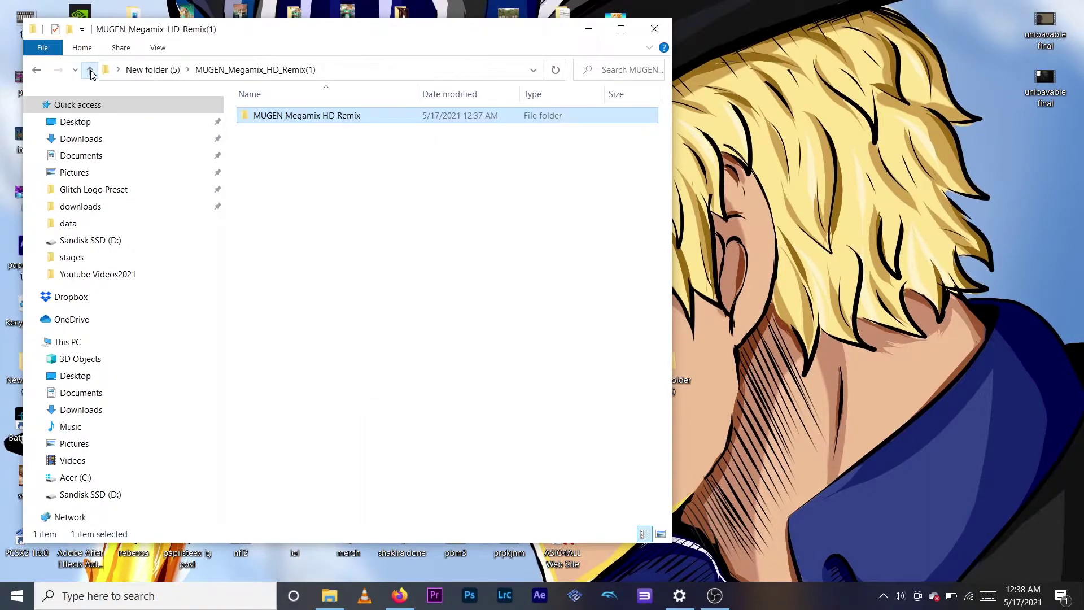
click(90, 71)
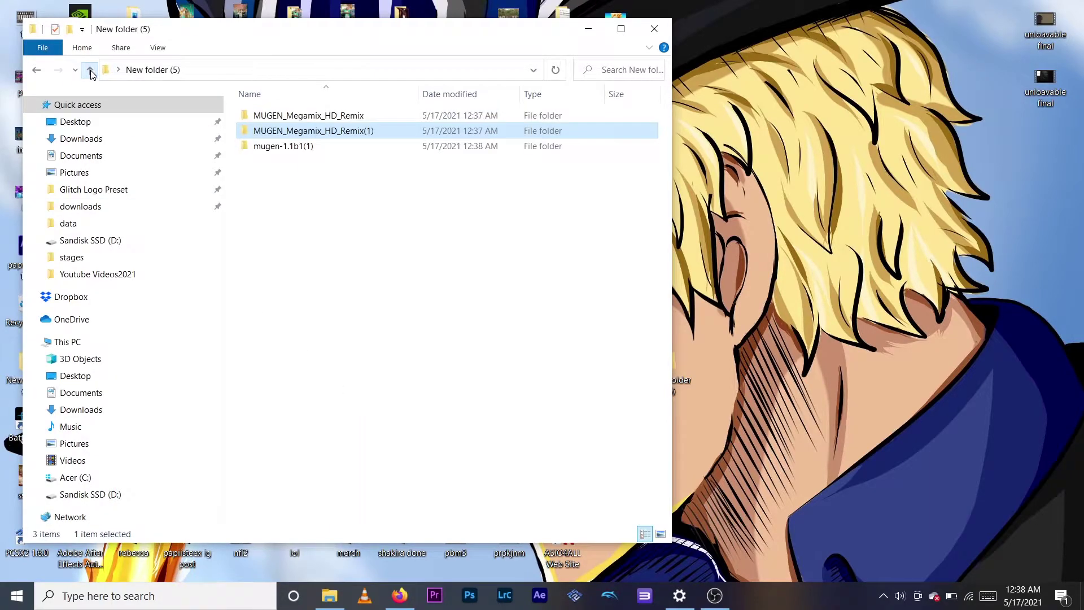
double_click(271, 148)
double_click(284, 117)
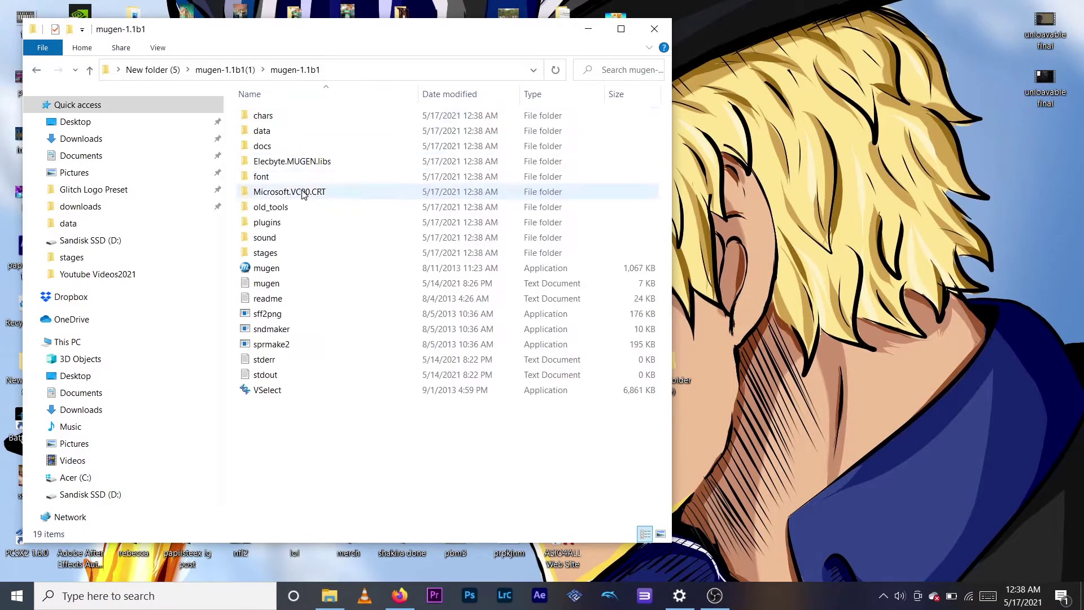
click(298, 137)
double_click(299, 137)
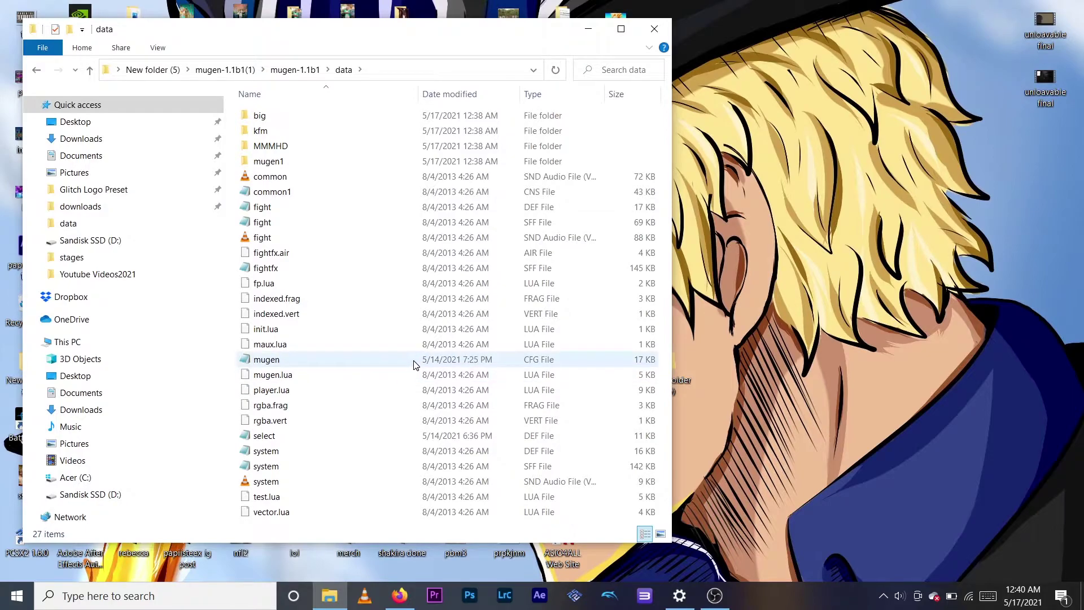
Change mugen.cfg's motif line to data/MMMHD/system.def, then close Notepad choosing Don't Save.
double_click(385, 365)
scroll(389, 335, down, 6)
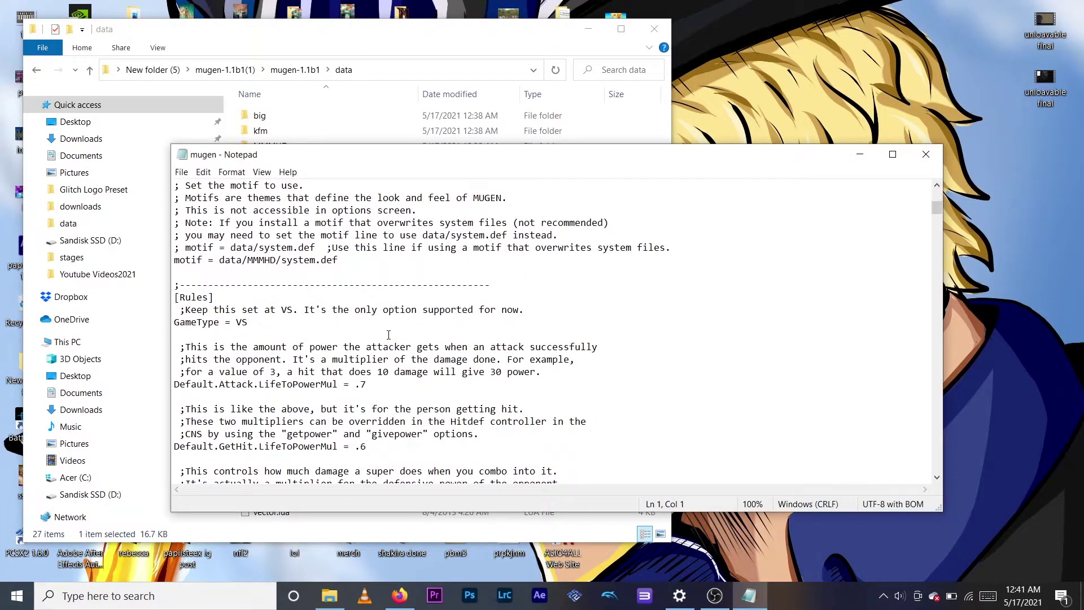
click(276, 260)
key(BackSpace)
key(BackSpace)
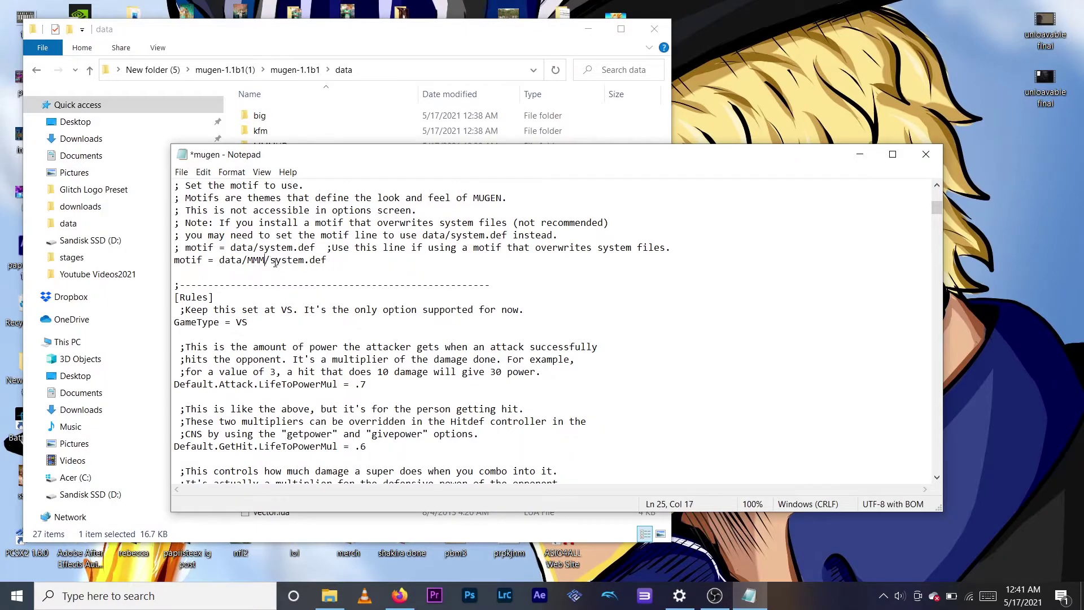
key(BackSpace)
key(BackSpace)
key(BackSpace)
text(MM)
text(MHD)
click(925, 157)
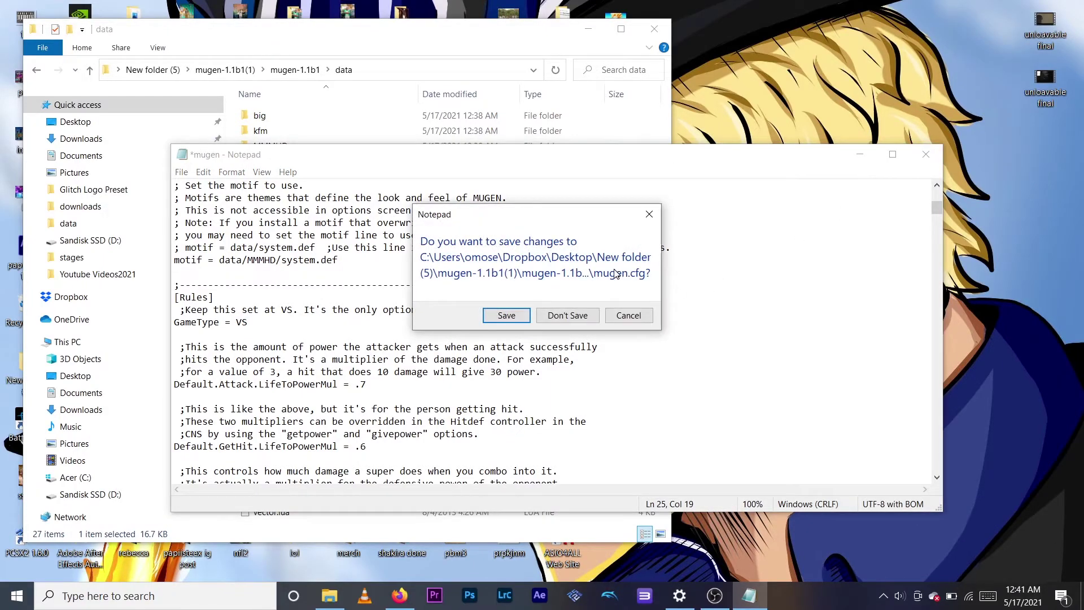
click(586, 317)
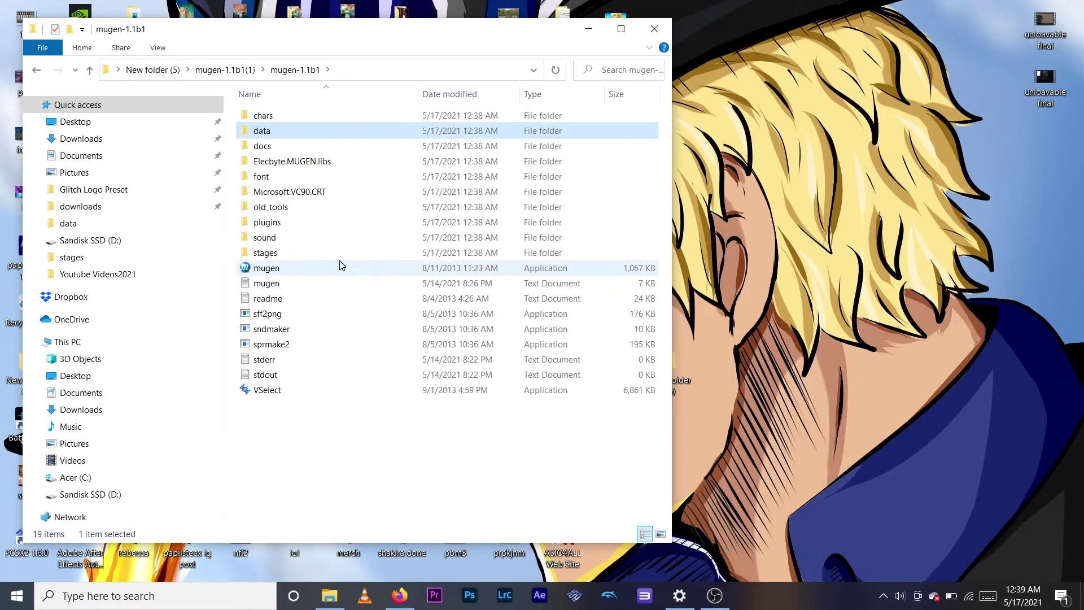
click(331, 270)
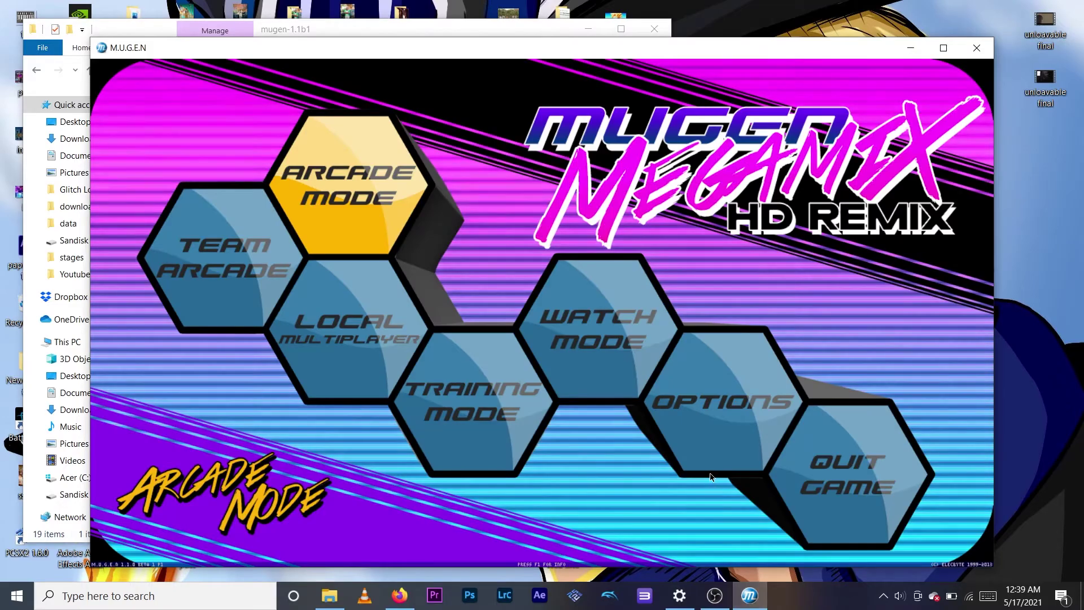
key(Down)
key(Down)
key(Down)
key(Down)
key(Down)
key(Down)
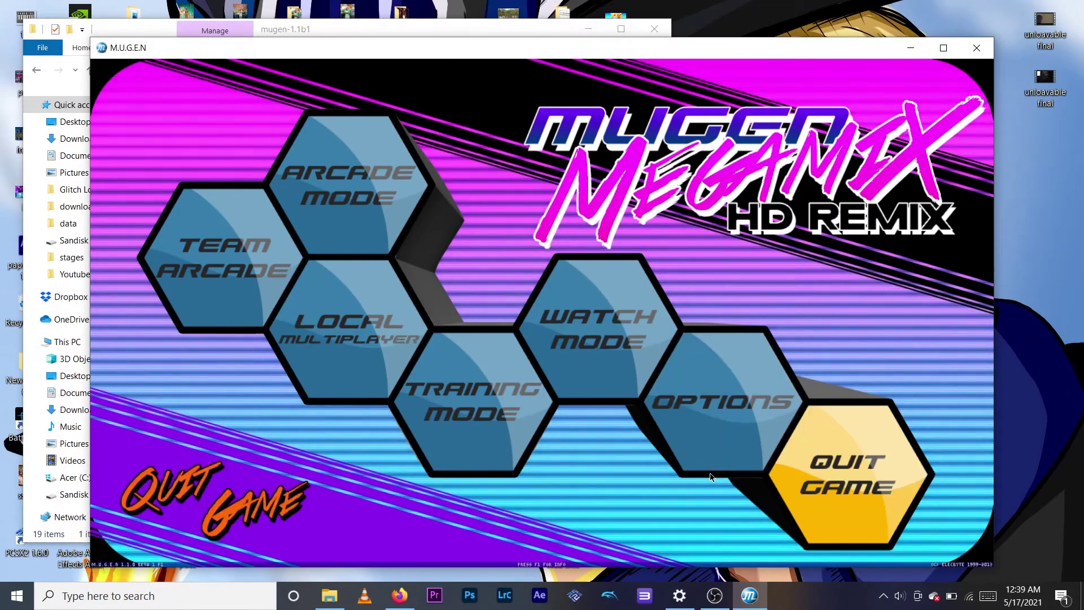
key(Up)
key(Up)
key(Up)
key(Up)
key(Up)
key(Up)
key(Down)
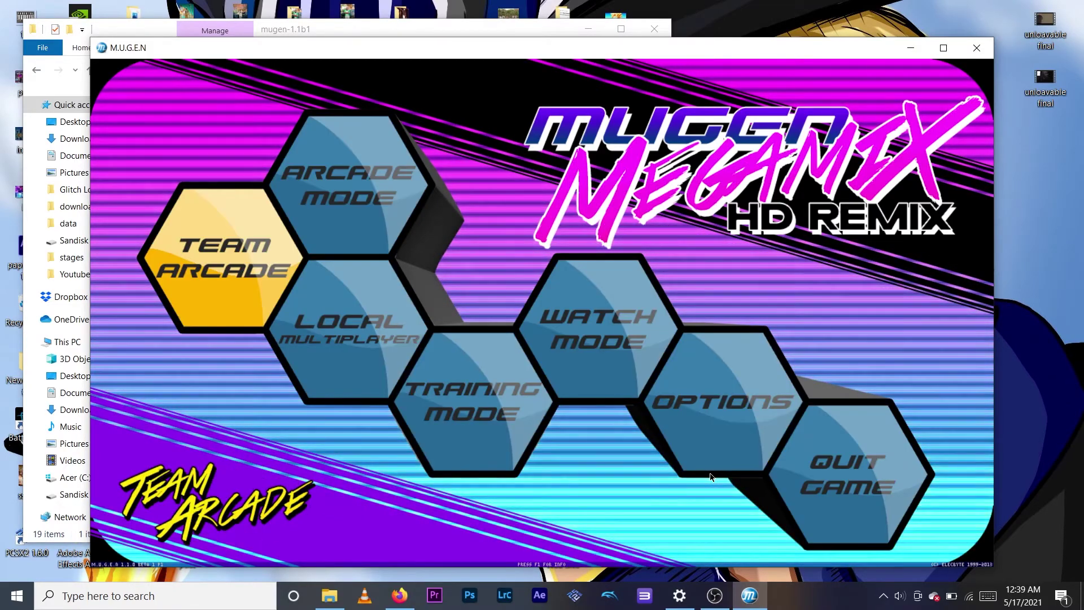
key(Up)
key(Return)
key(Down)
key(Down)
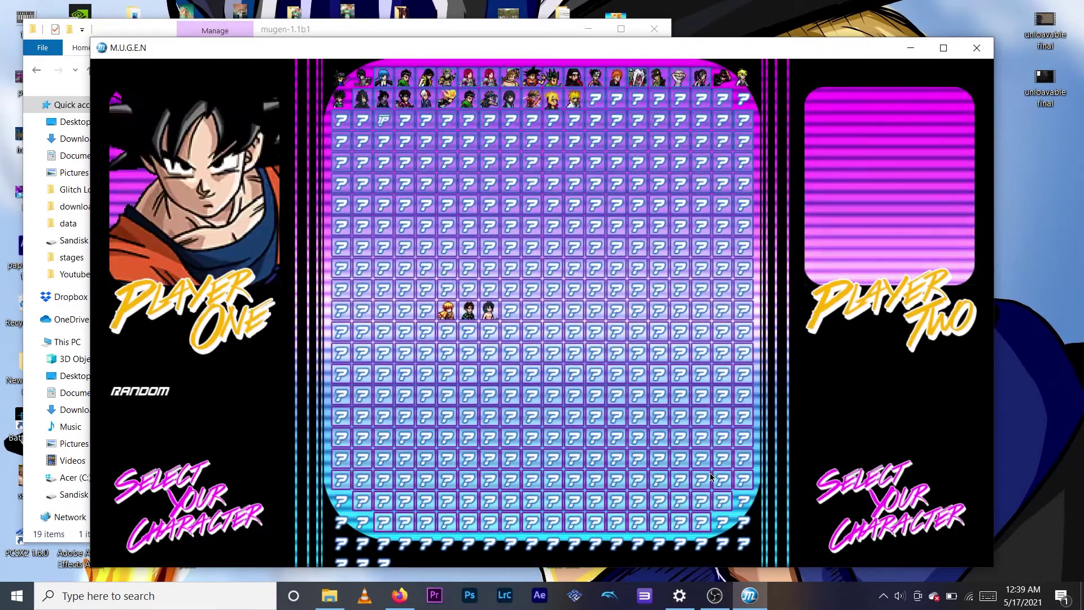
key(Up)
key(Right)
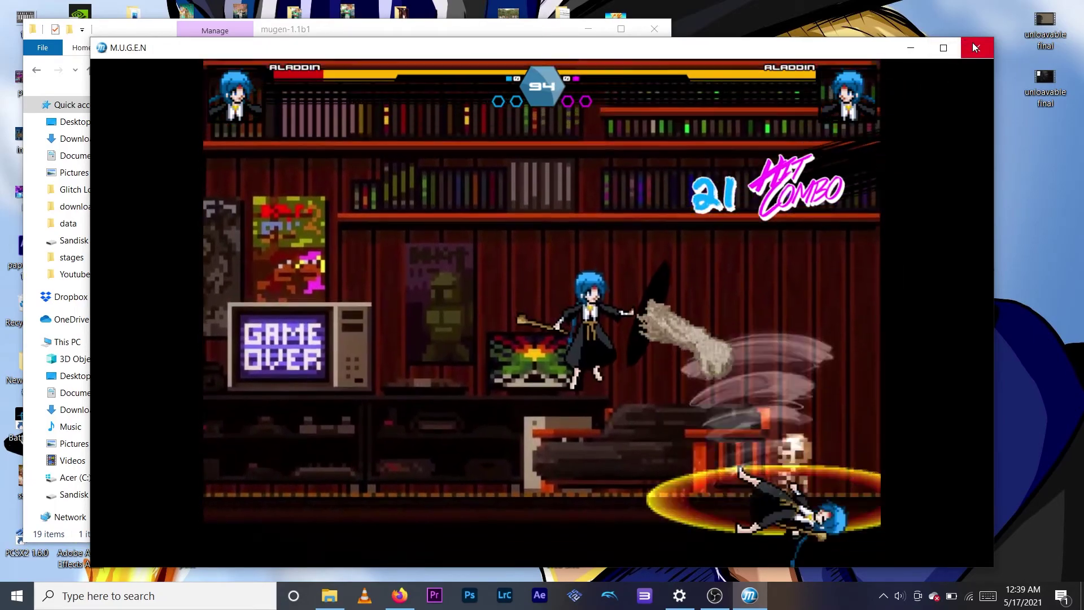
click(975, 47)
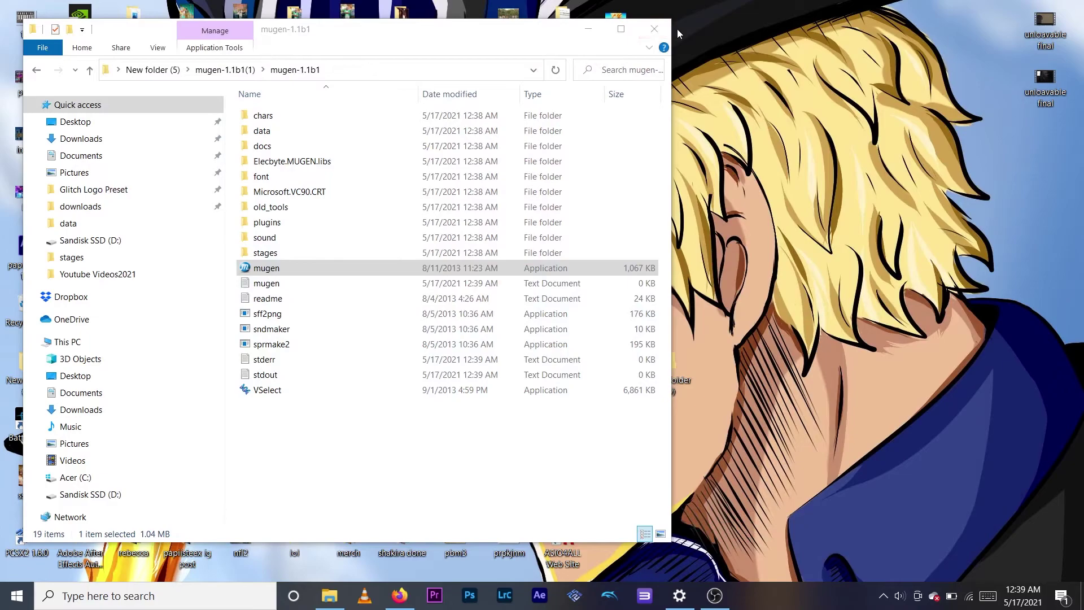